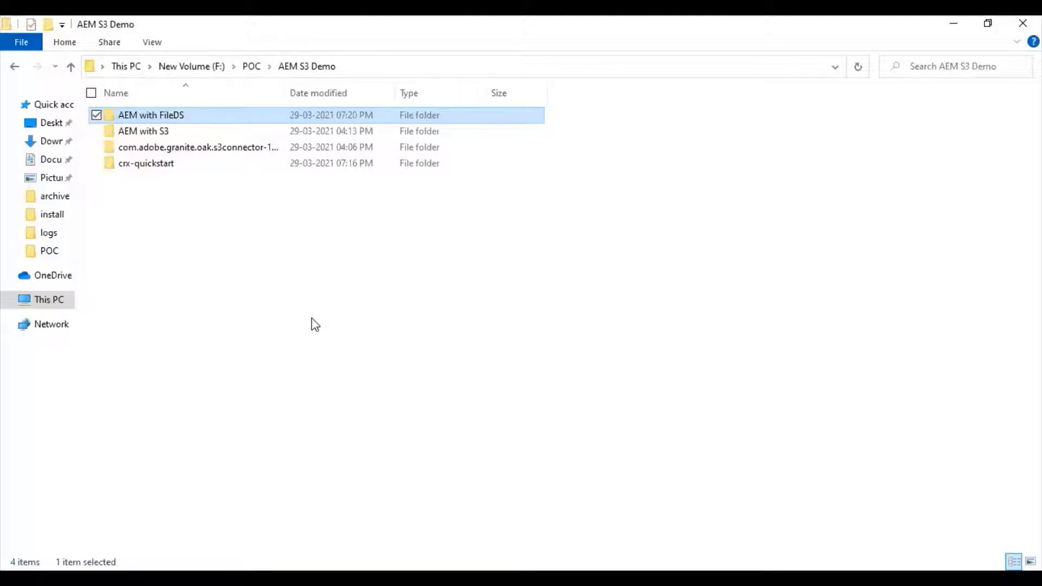
# - Open the AEM with FileDS folder, look over its quickstart jar and license, and edit its address bar
pyautogui.doubleClick(174, 116)
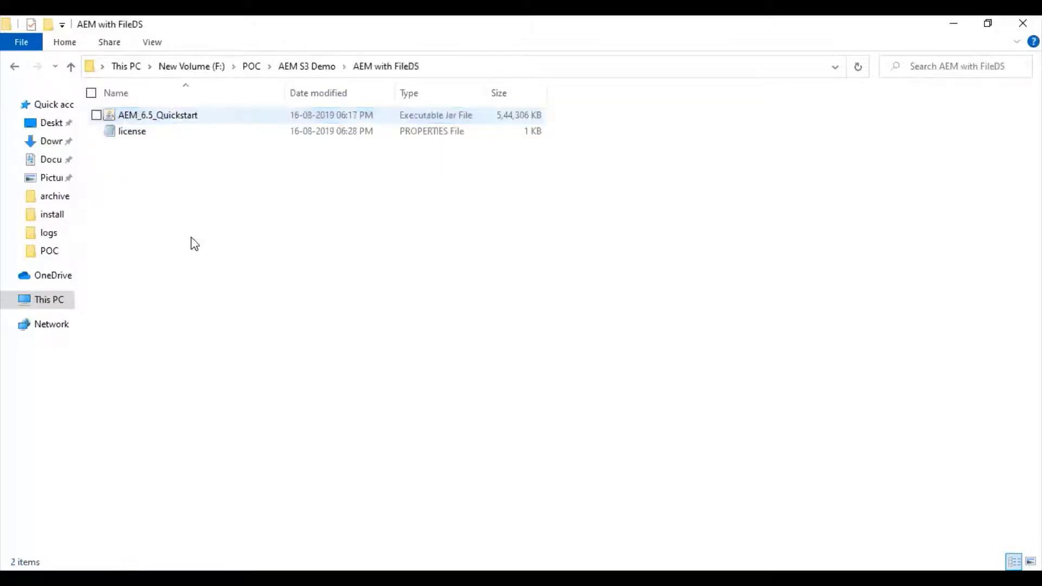
pyautogui.click(164, 119)
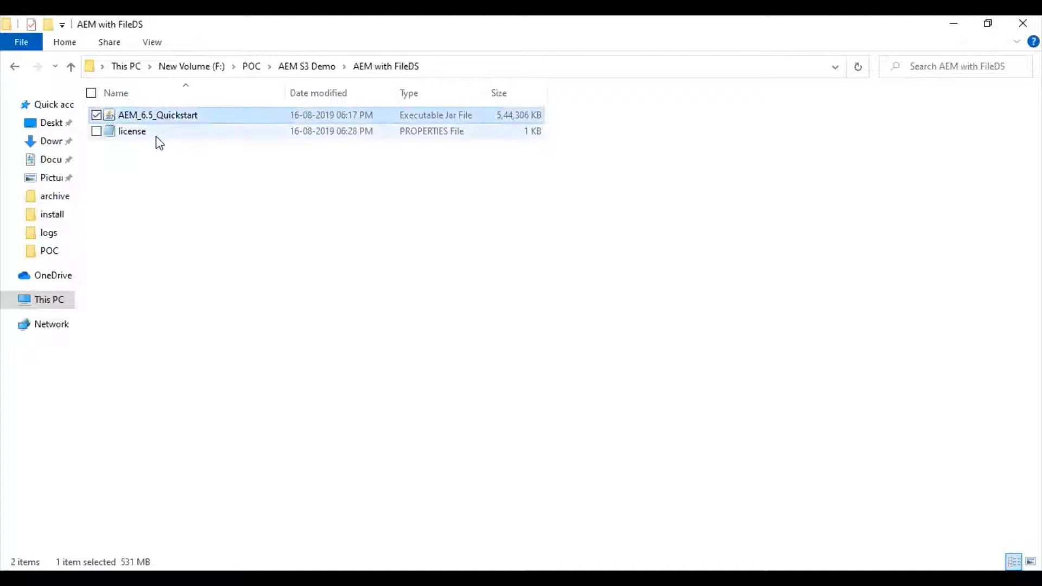
pyautogui.click(156, 135)
pyautogui.click(531, 68)
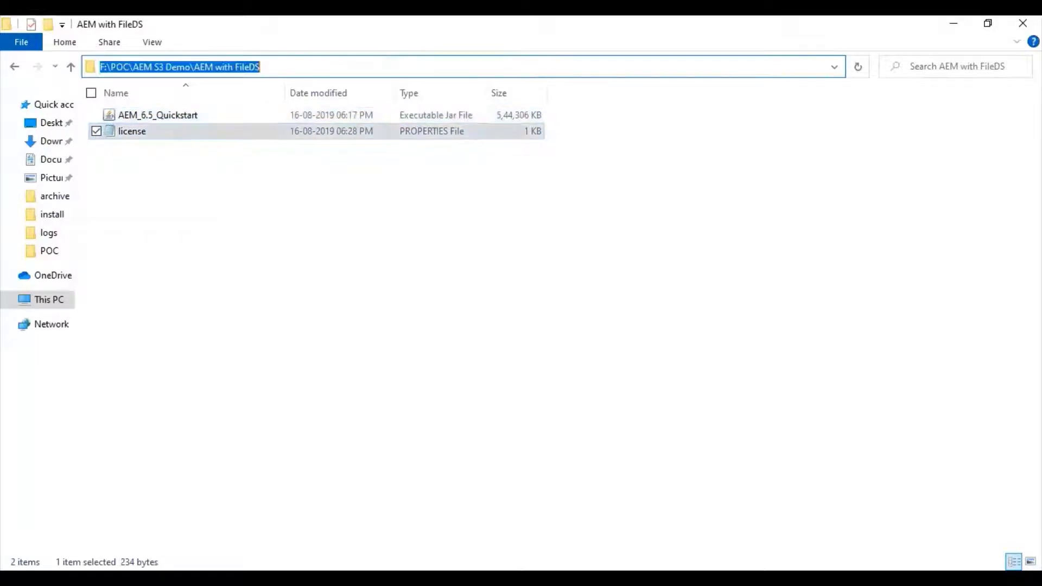
# - Launch Command Prompt in the folder and run java -jar AEM_6.5_Quickstart.jar -unpack
pyautogui.write('cmd')
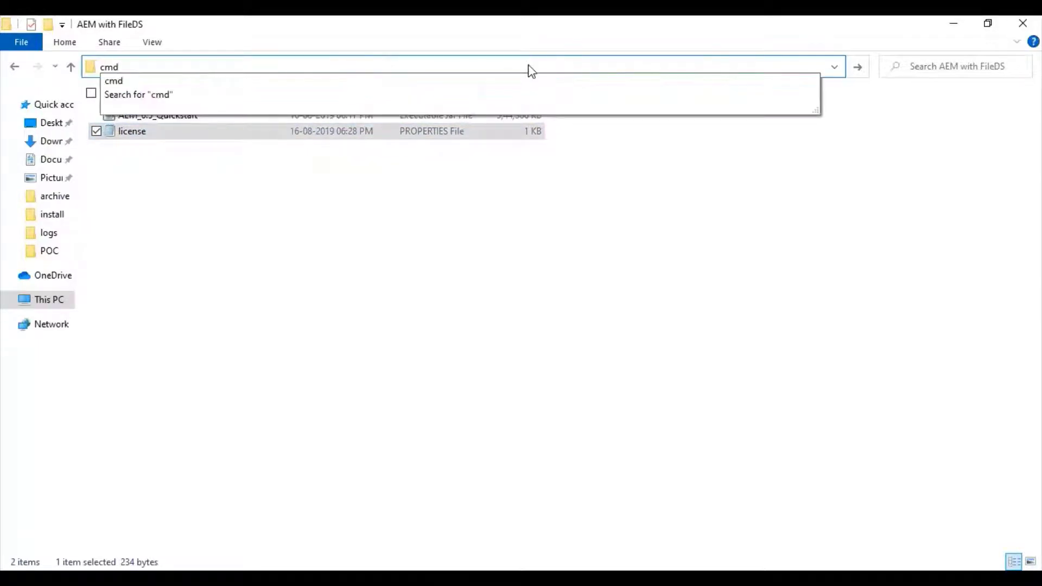
pyautogui.press('Return')
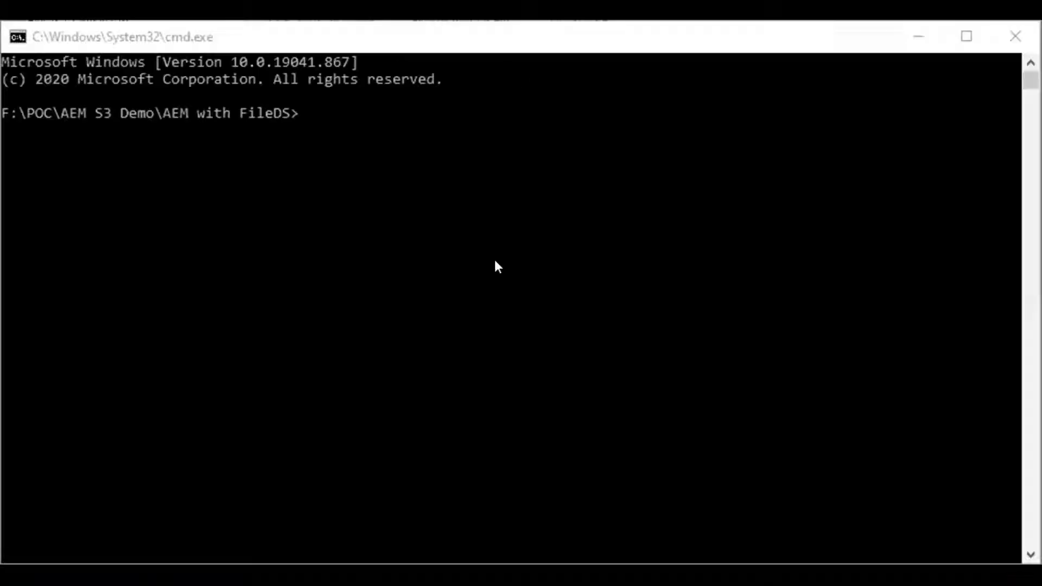
pyautogui.write('ha')
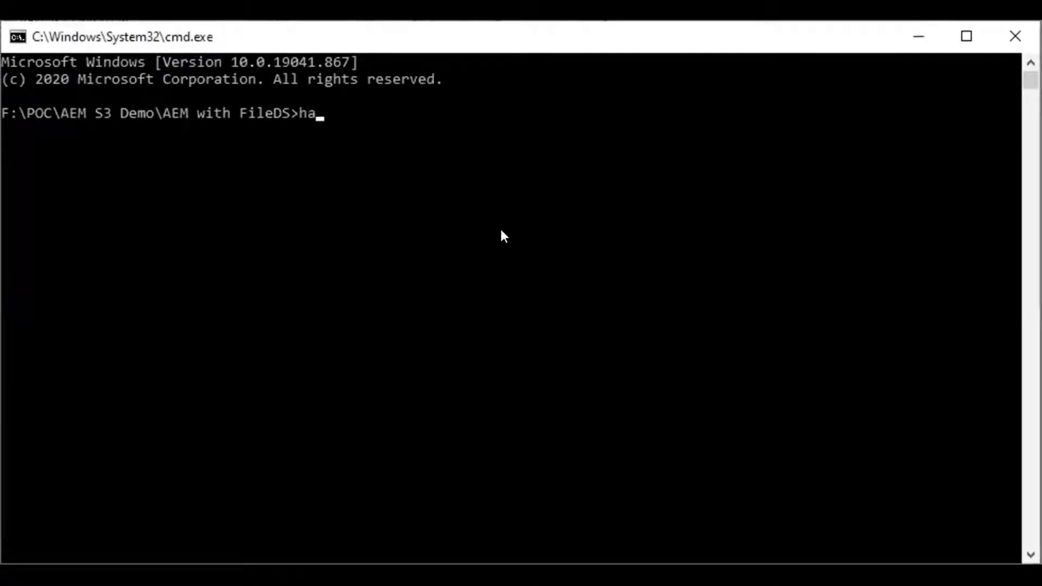
pyautogui.press('BackSpace')
pyautogui.press('BackSpace')
pyautogui.write('java -jar AEM_6.5_Quickstart.jar -u')
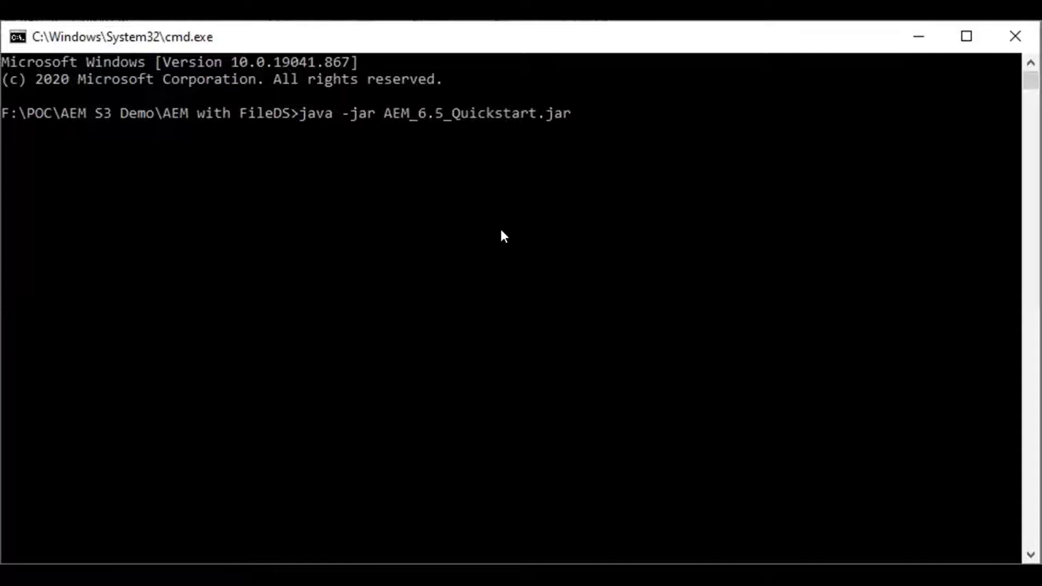
pyautogui.write('npack')
pyautogui.press('Return')
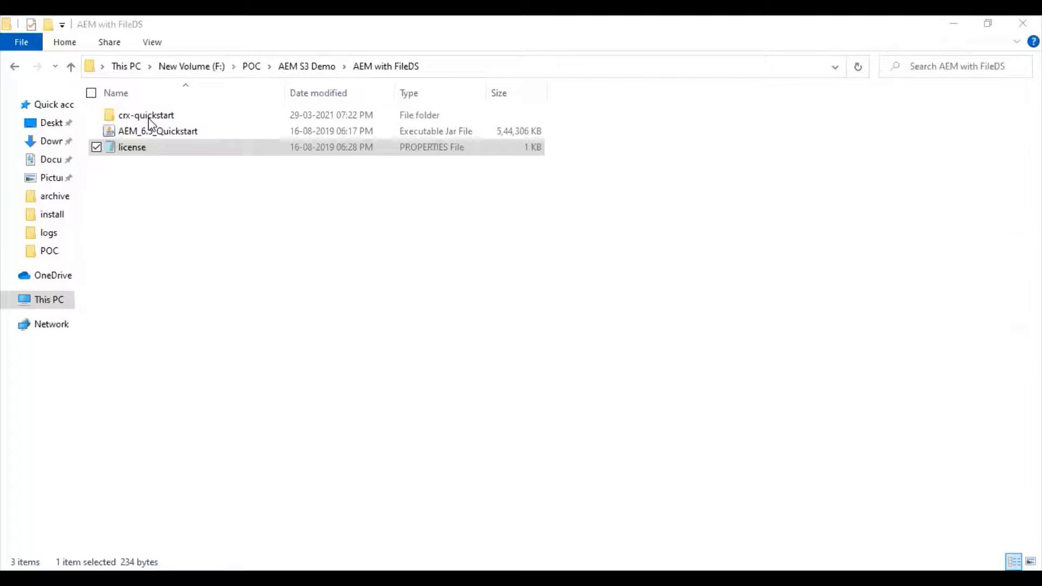
# - Inside crx-quickstart, create a new folder named install and open it
pyautogui.doubleClick(149, 117)
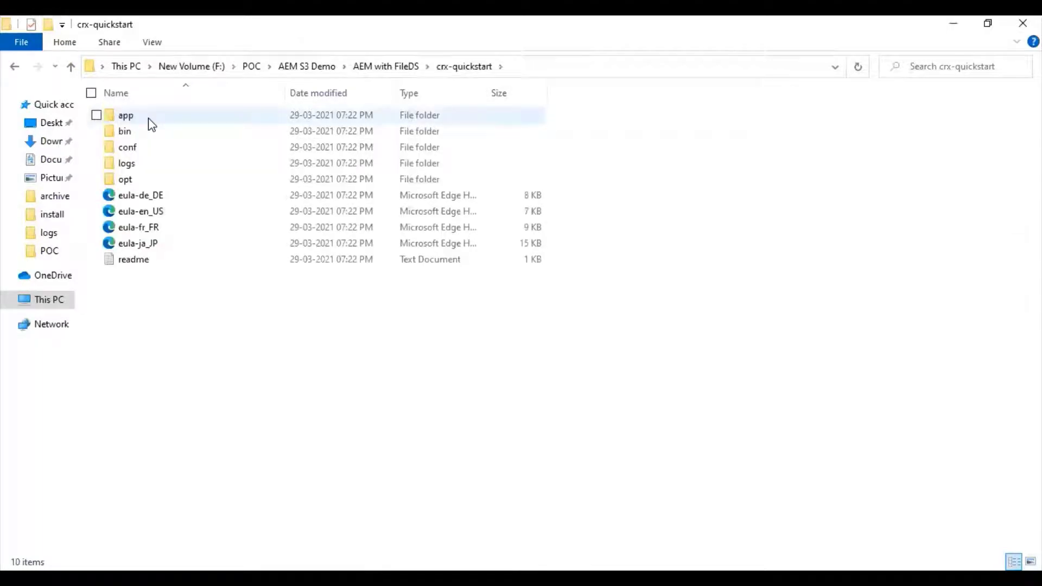
pyautogui.rightClick(193, 332)
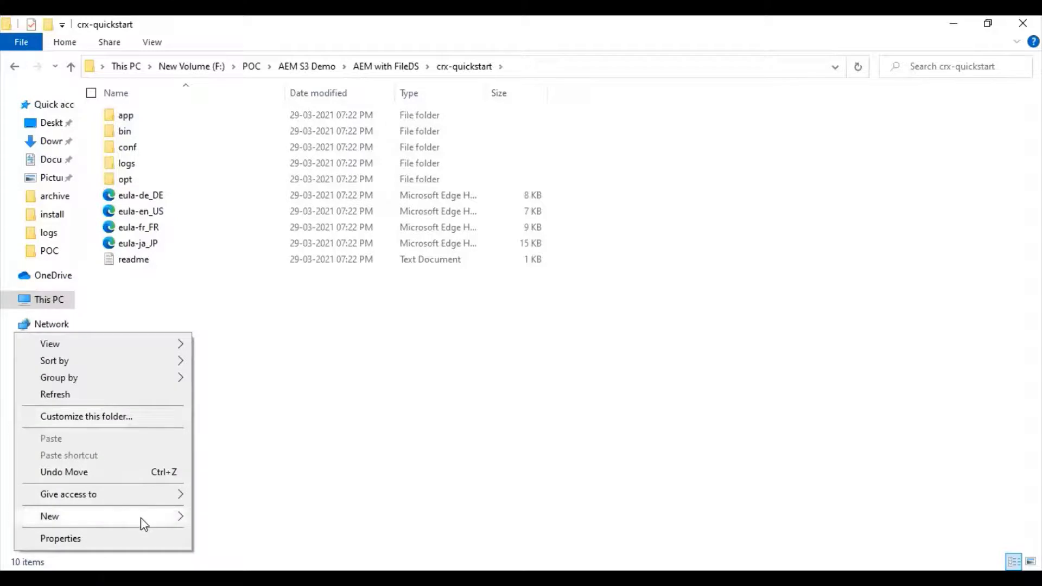
pyautogui.moveTo(144, 518)
pyautogui.click(249, 308)
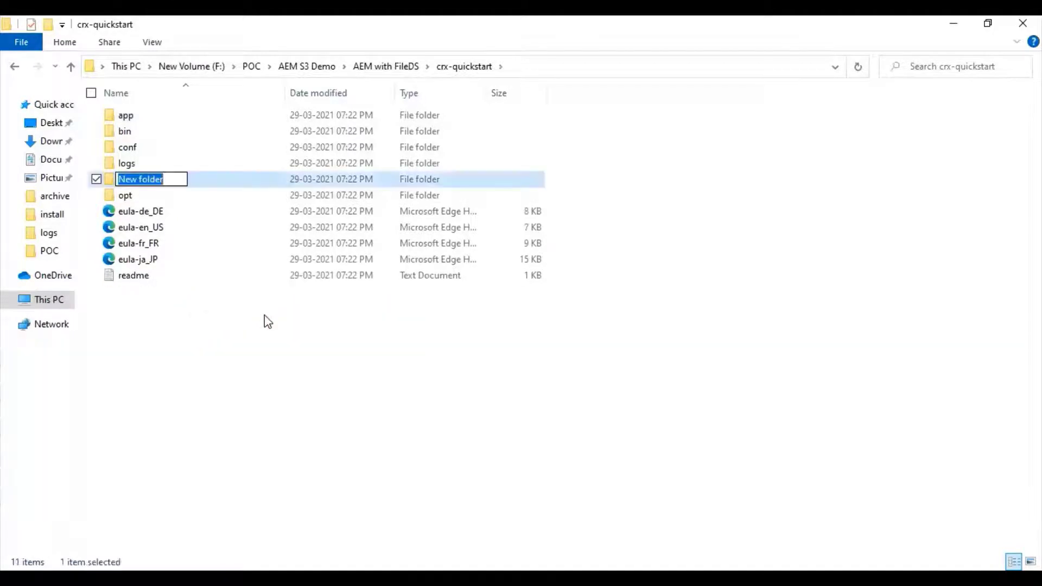
pyautogui.write('install')
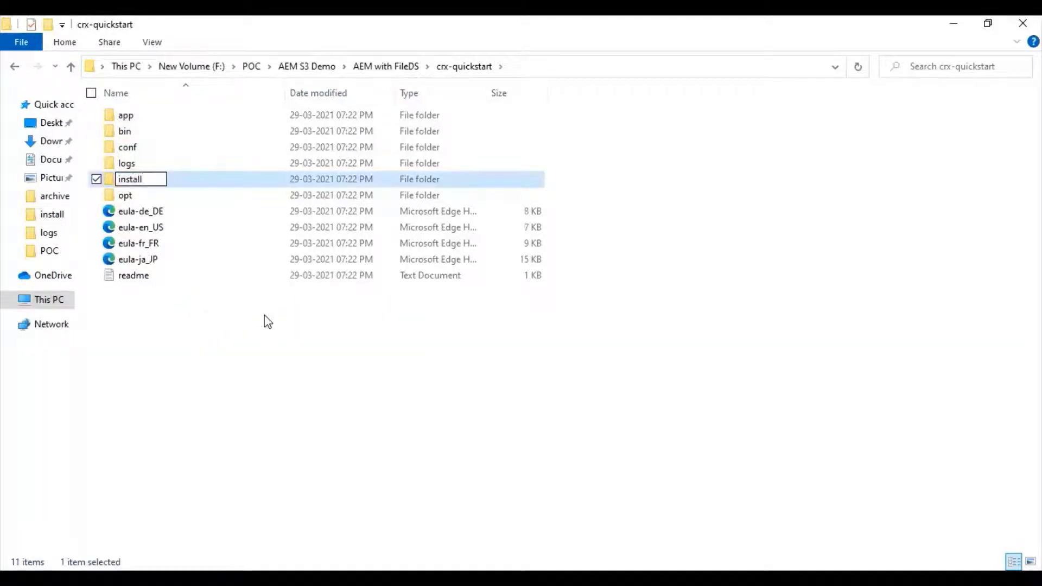
pyautogui.press('Return')
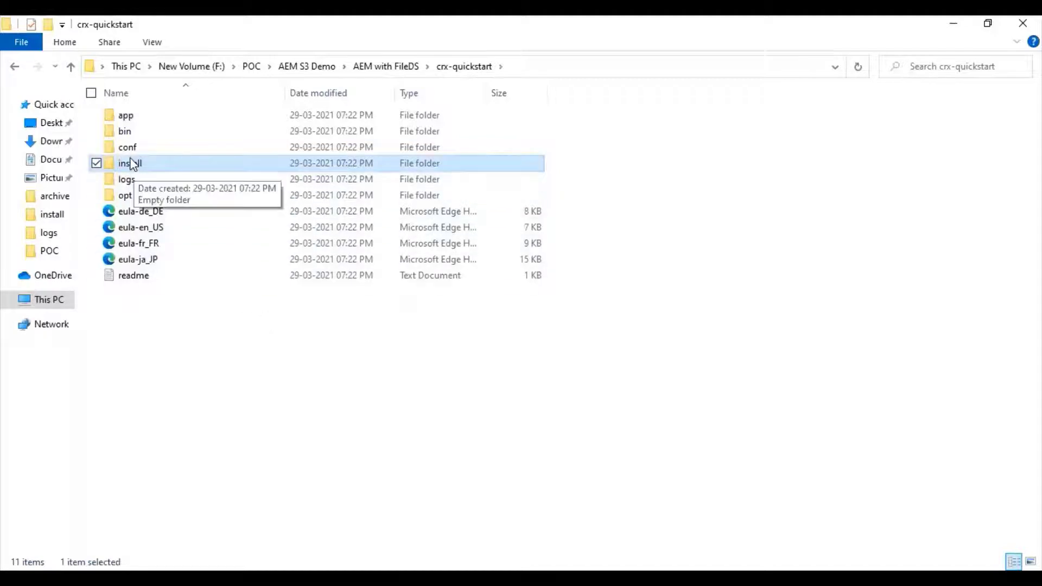
pyautogui.doubleClick(132, 163)
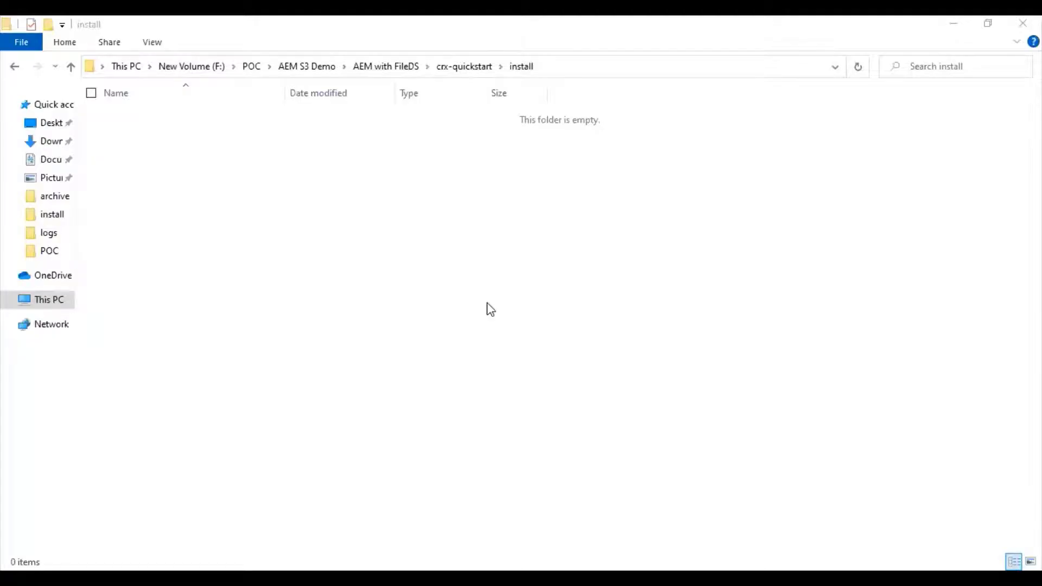
# - Paste org.apache.jackrabbit.oak.plugins.blob.datastore.FileDataStore.config into install, keep its name, and select it
pyautogui.click(490, 309)
pyautogui.hotkey('ctrl', 'v')
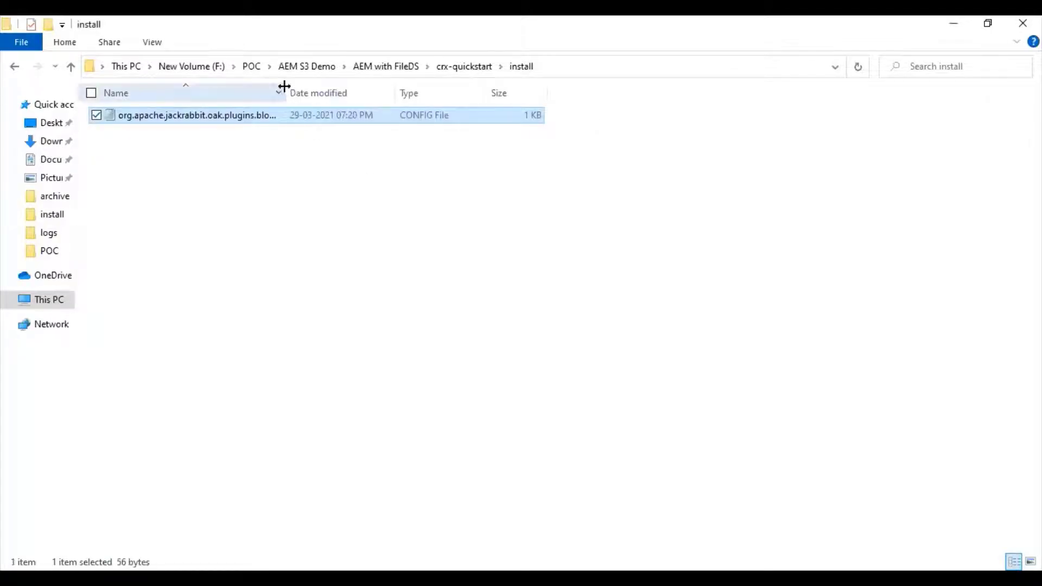
pyautogui.doubleClick(284, 86)
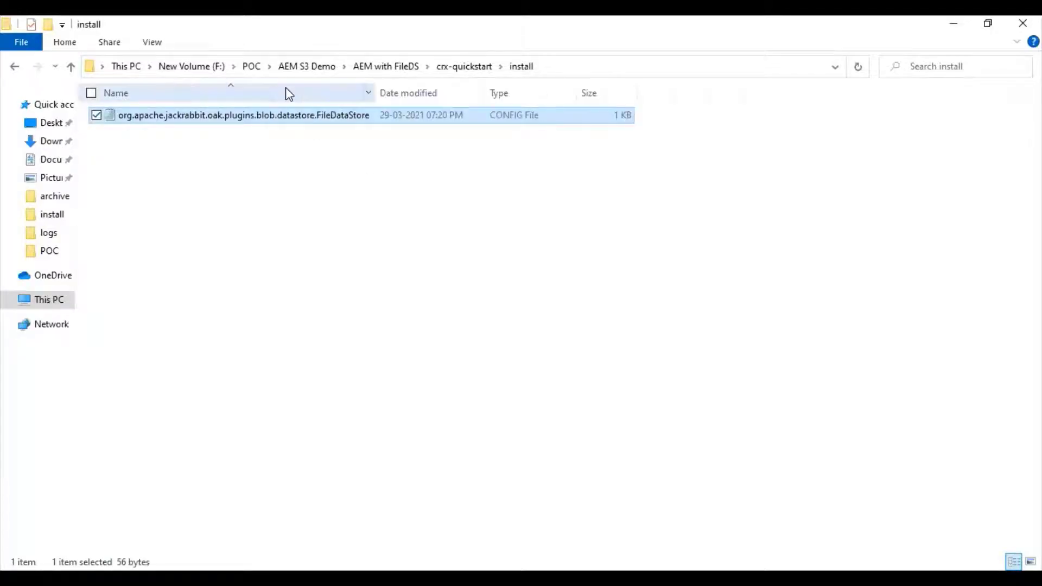
pyautogui.click(169, 116)
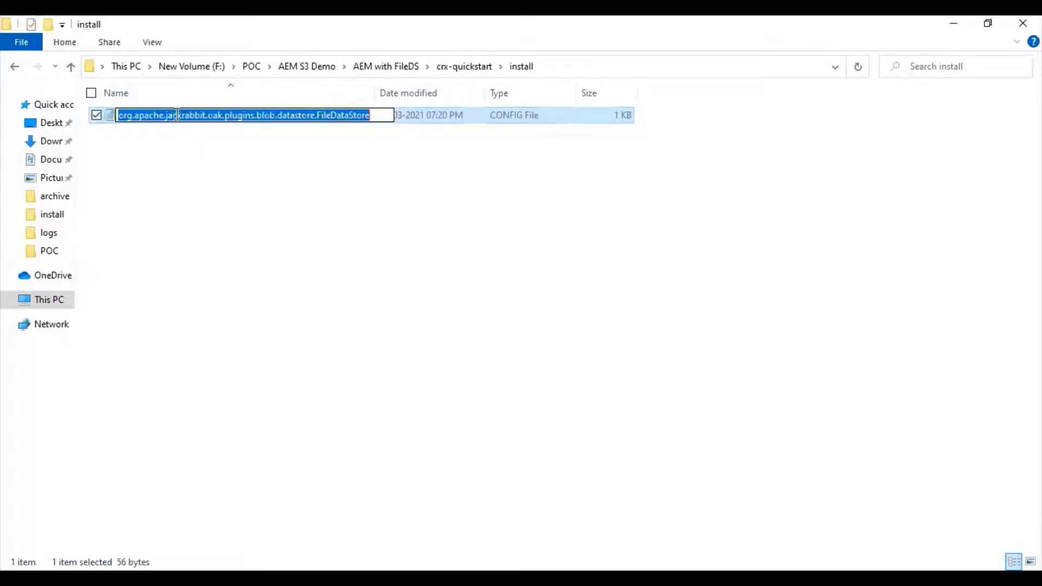
pyautogui.moveTo(256, 115); pyautogui.dragTo(373, 115)
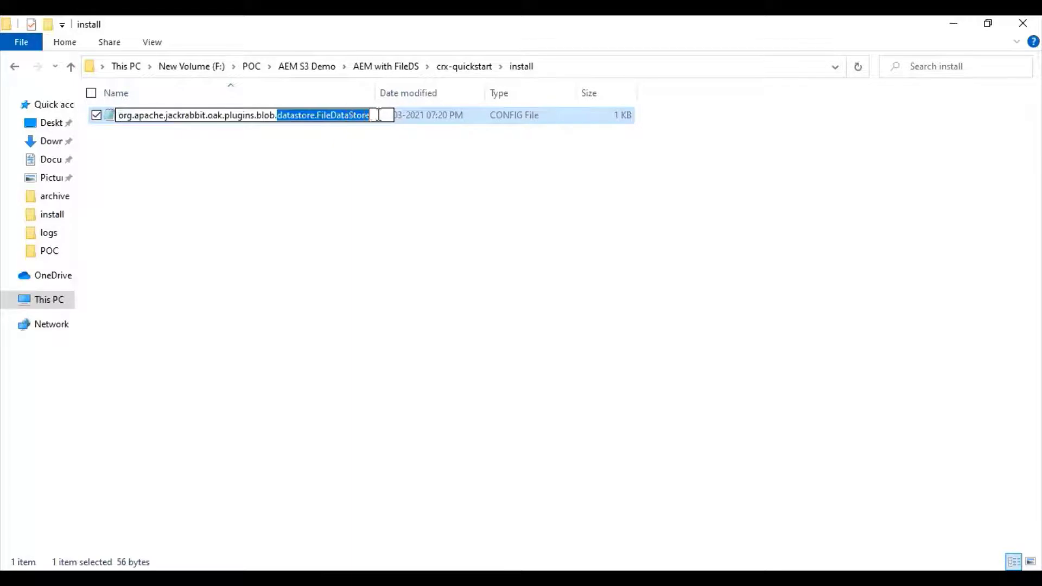
pyautogui.click(374, 233)
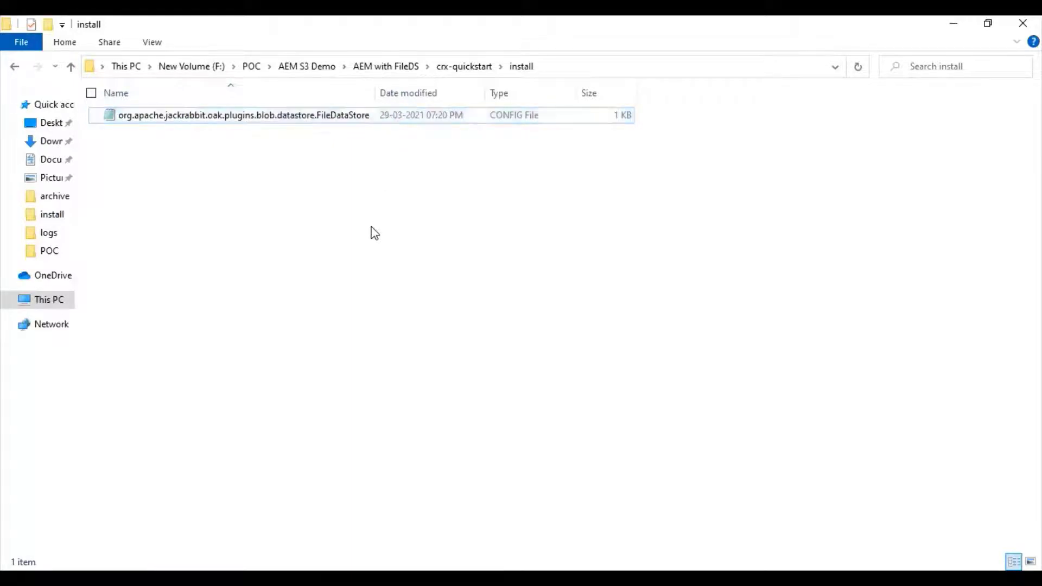
pyautogui.click(251, 120)
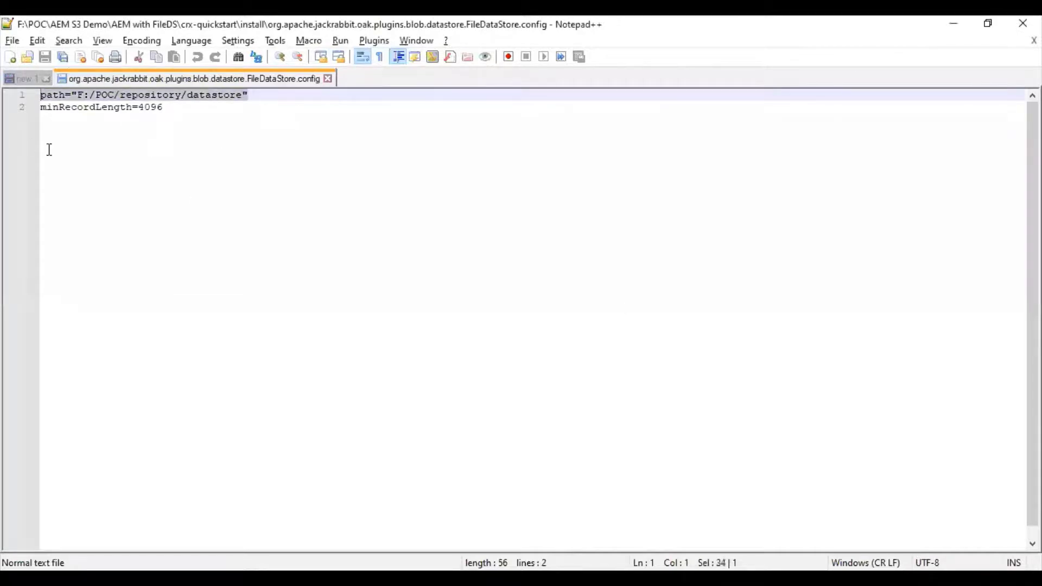
# - Select the minRecordLength=4096 line in the FileDataStore config
pyautogui.click(167, 110)
pyautogui.moveTo(164, 108); pyautogui.dragTo(37, 108)
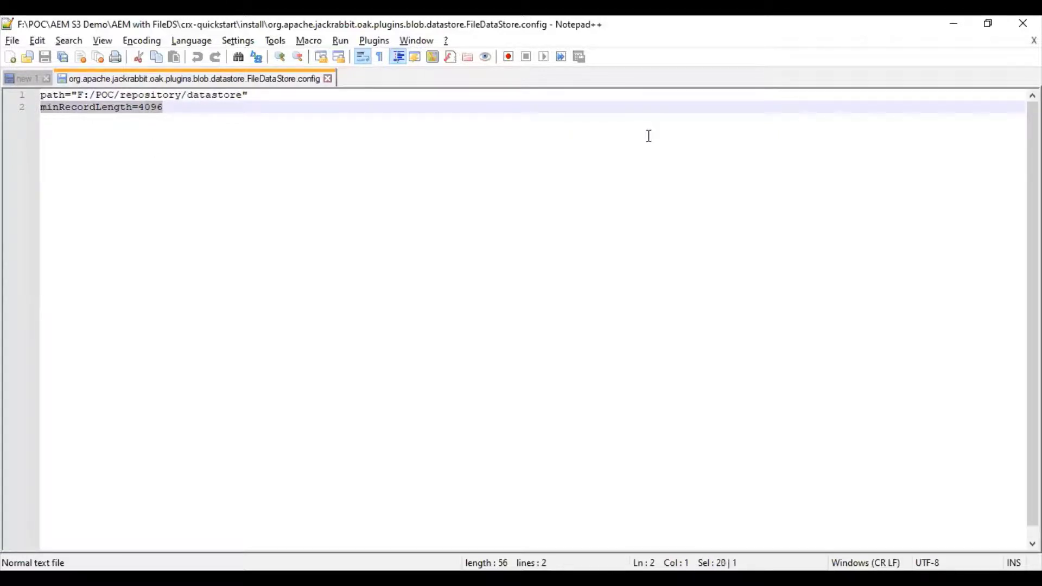
# - Check that the F:/POC/repository/datastore folder is still empty
pyautogui.hotkey('alt', 'Tab')
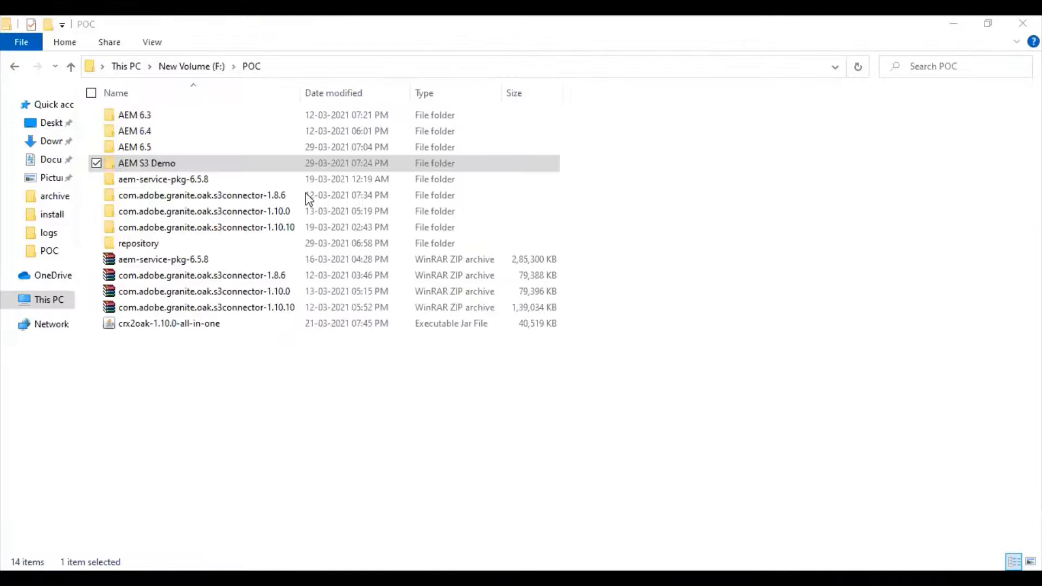
pyautogui.doubleClick(144, 245)
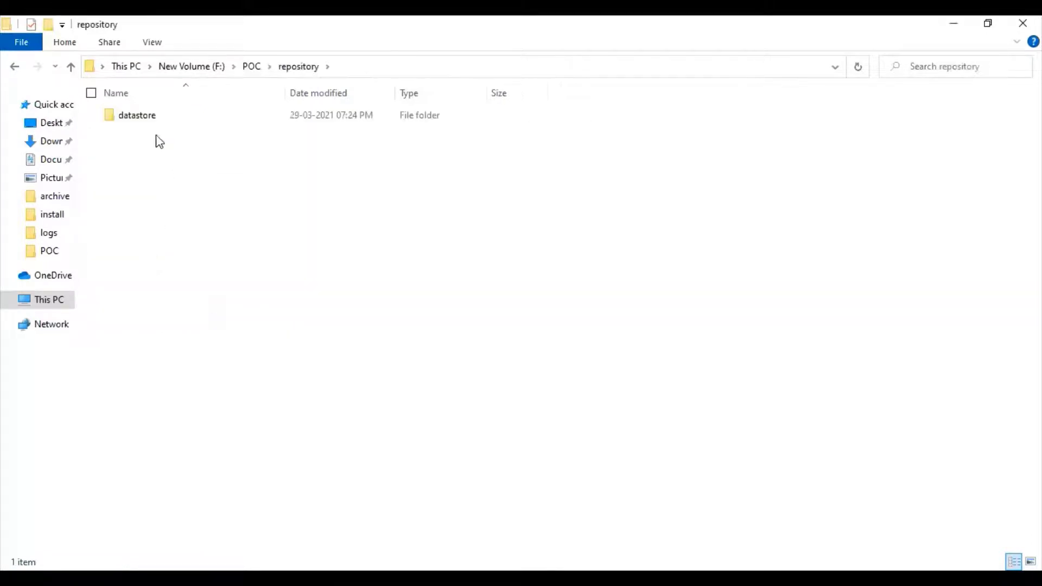
pyautogui.doubleClick(146, 121)
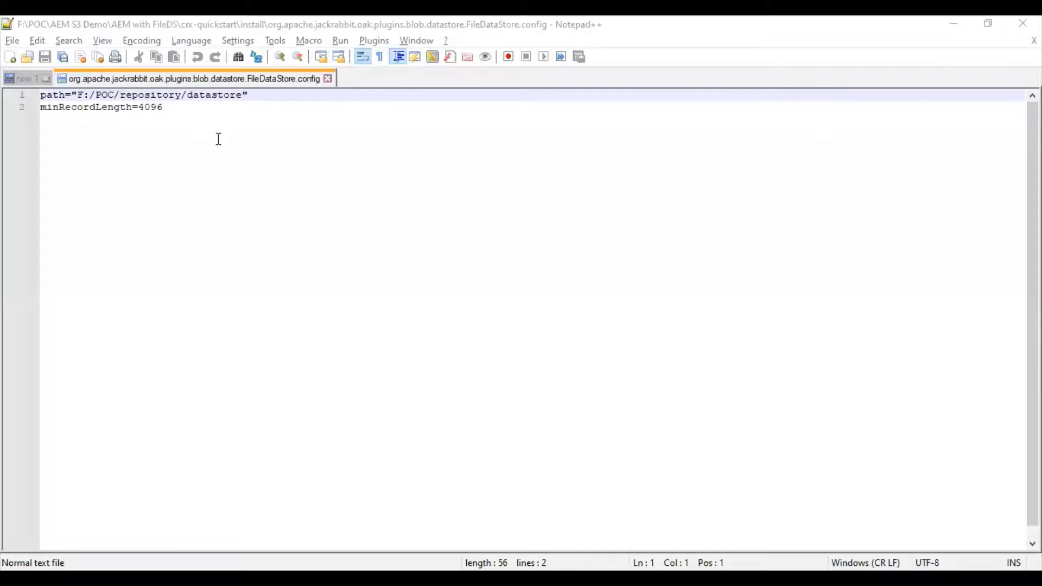
# - Select the datastore path line in the config, then return to the crx-quickstart folder
pyautogui.moveTo(268, 96); pyautogui.dragTo(9, 70)
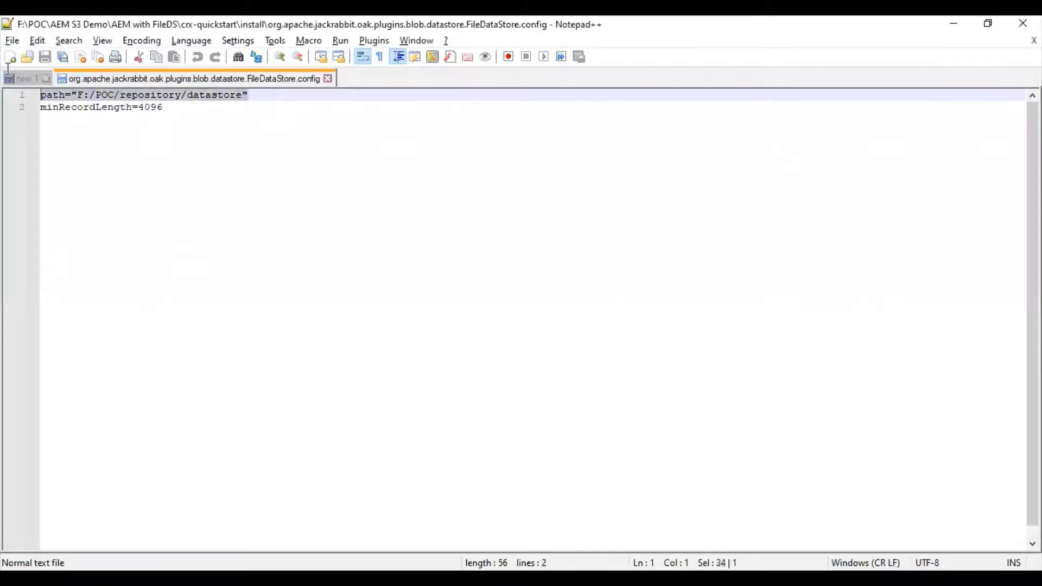
pyautogui.hotkey('ctrl', 'End')
pyautogui.hotkey('alt', 'Tab')
pyautogui.doubleClick(166, 110)
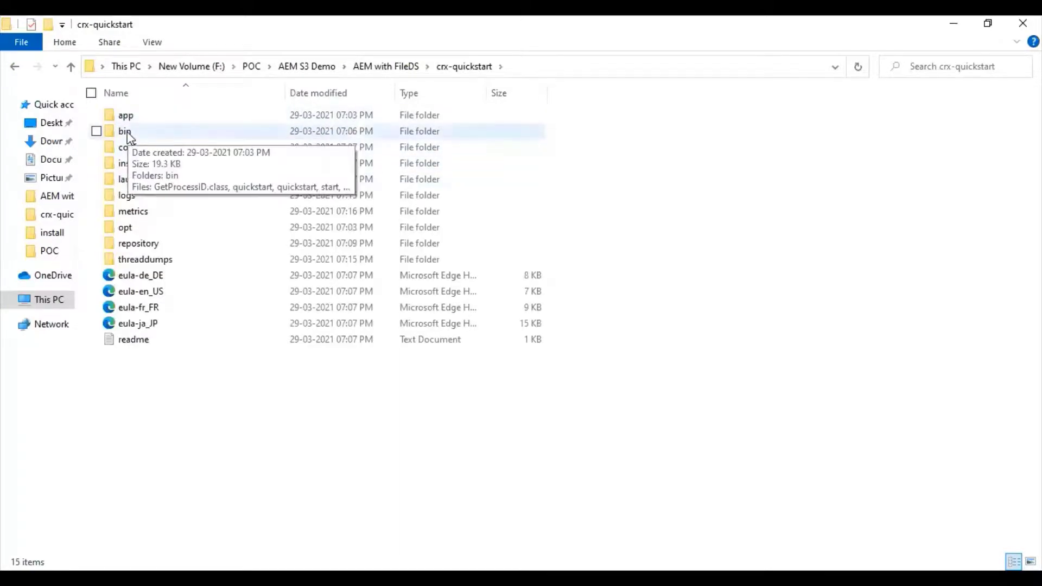
# - Start AEM by running the quickstart batch file in crx-quickstart\bin
pyautogui.doubleClick(126, 132)
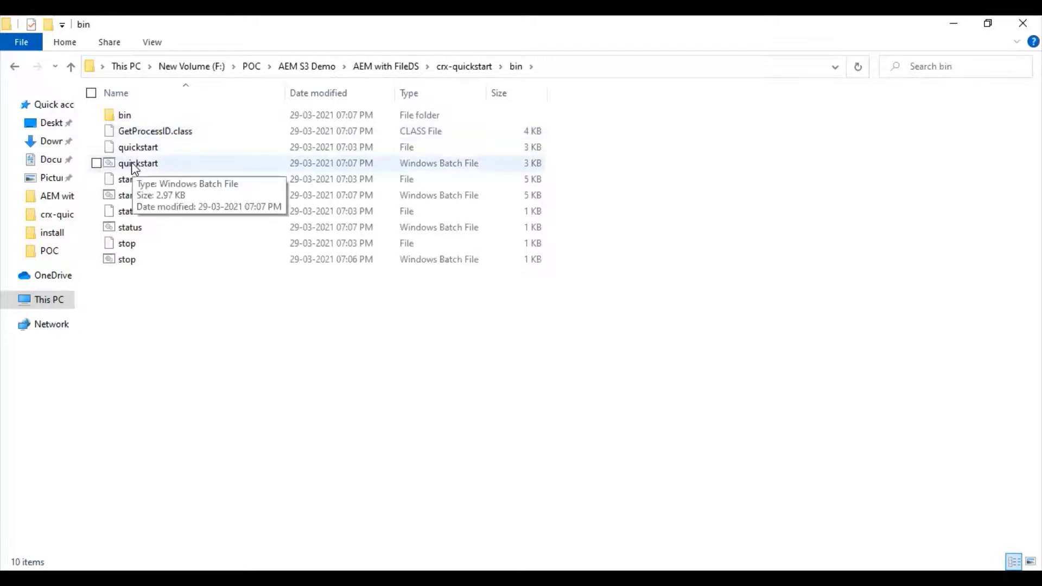
pyautogui.click(132, 161)
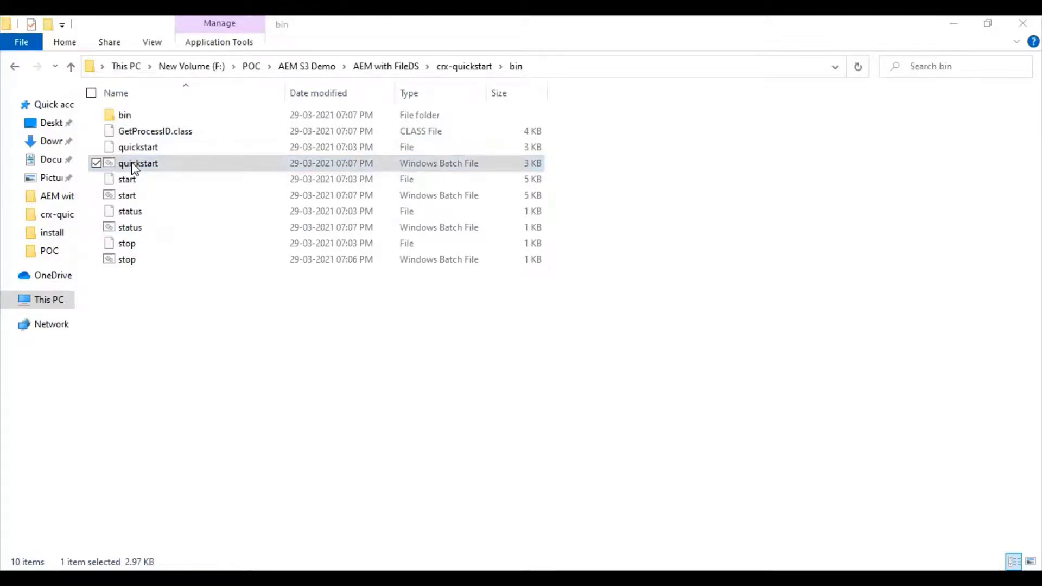
pyautogui.doubleClick(131, 162)
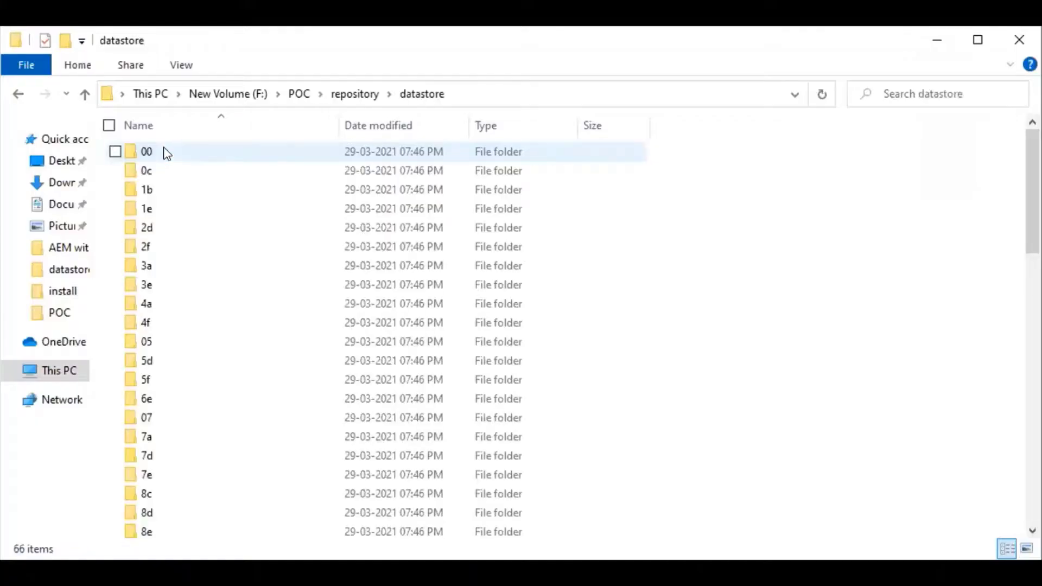
# - Inspect the datastore's hashed subfolders such as 1b, then return to the repository folder
pyautogui.click(152, 192)
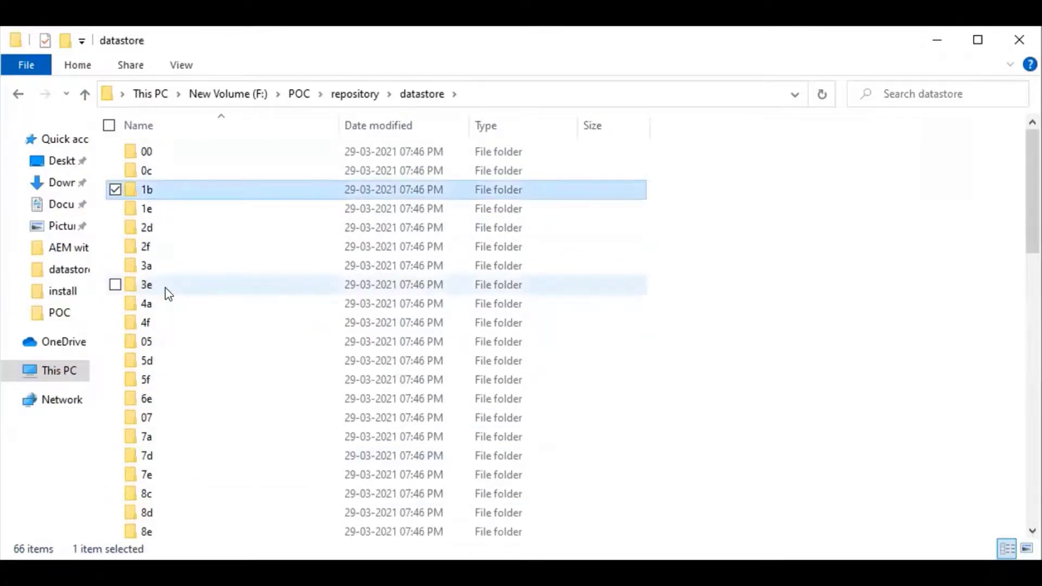
pyautogui.scroll(-15, 168, 293)
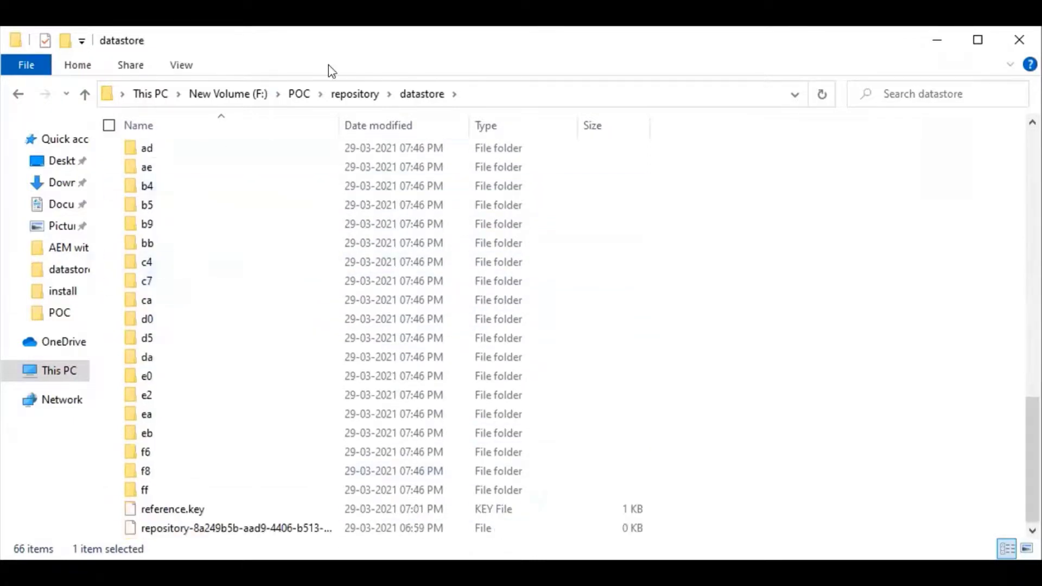
pyautogui.click(343, 94)
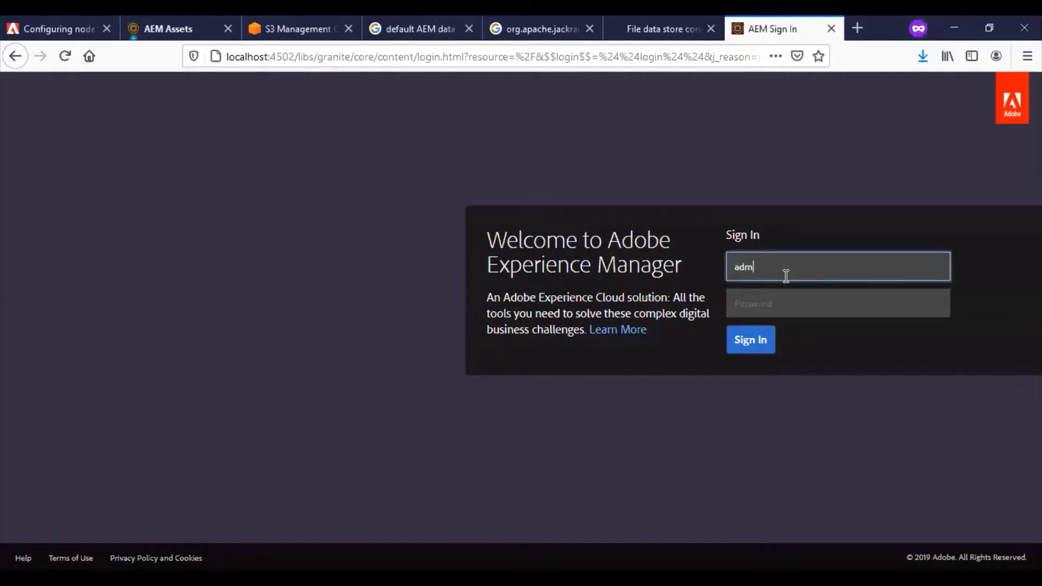
# - Sign in to Adobe Experience Manager with the administrator credentials
pyautogui.press('Tab')
pyautogui.write('admin')
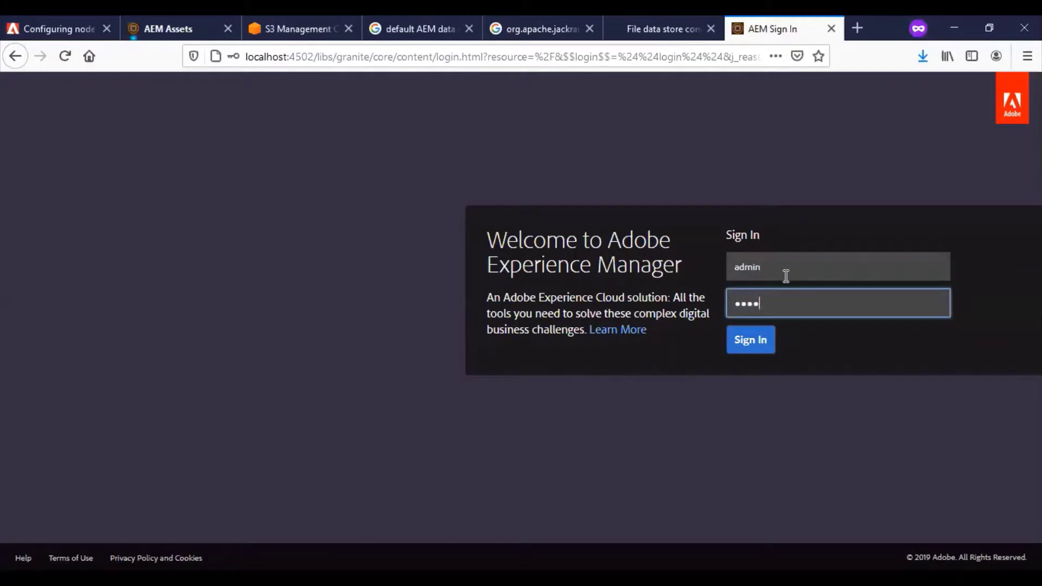
pyautogui.click(756, 341)
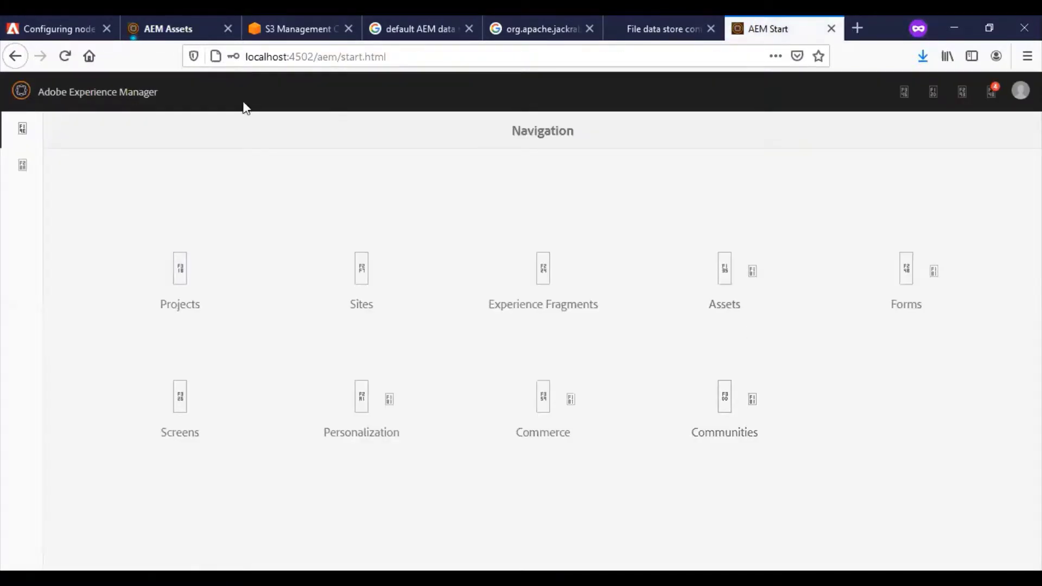
# - Open the Assets console at /content/dam and show the signed-in account's options
pyautogui.click(65, 55)
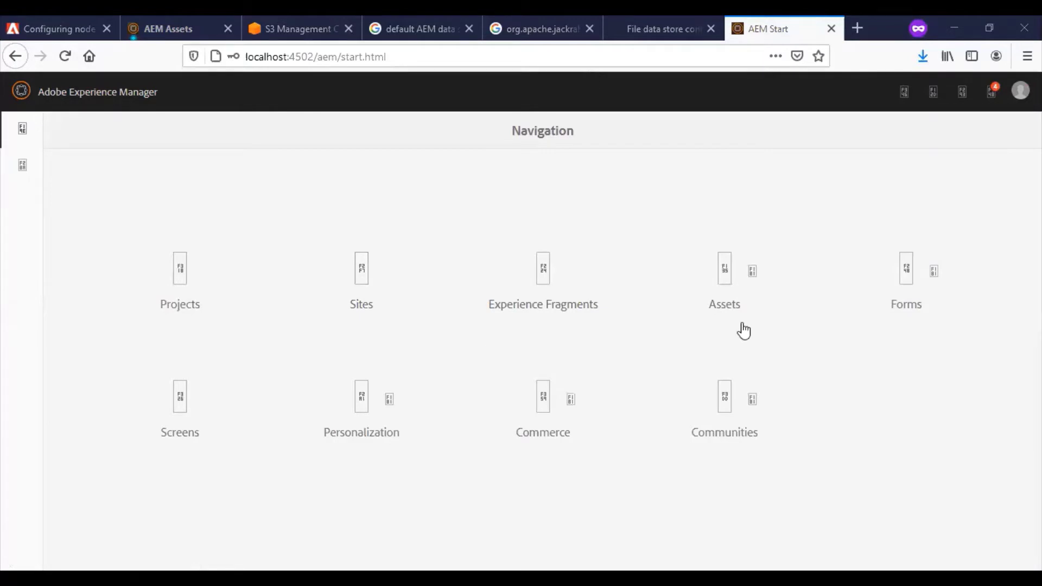
pyautogui.click(725, 303)
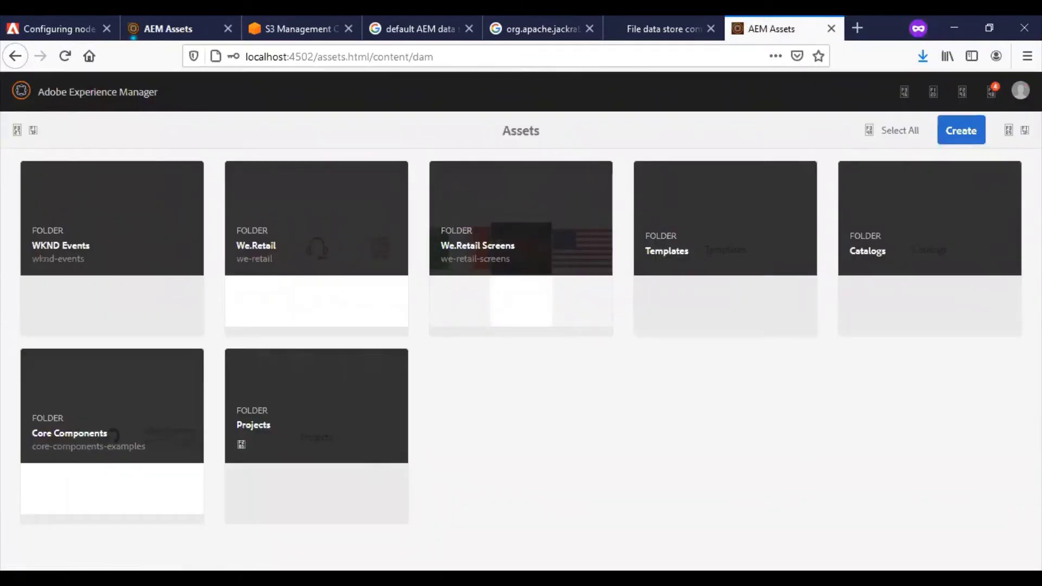
pyautogui.click(1021, 90)
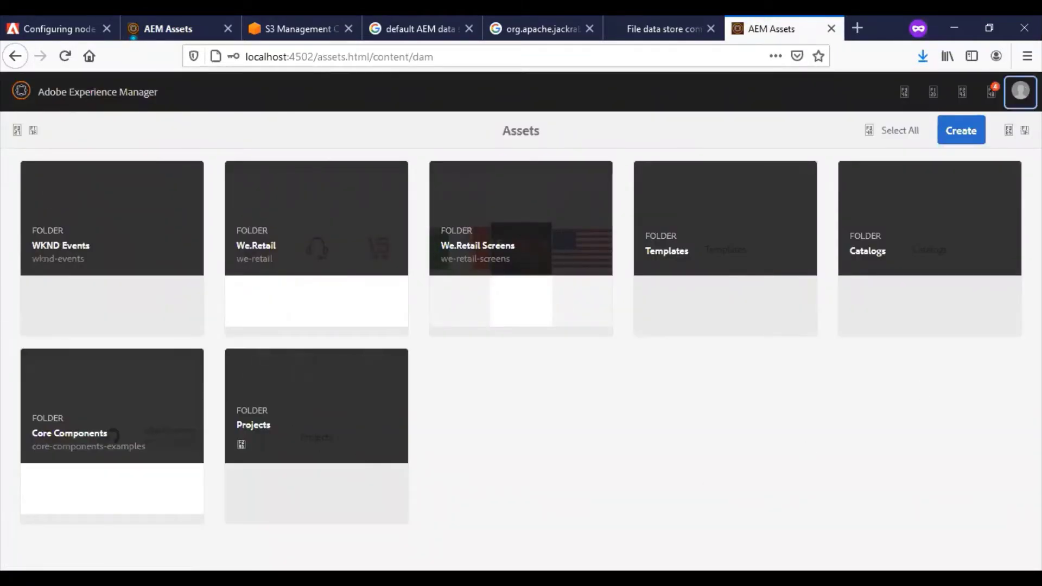